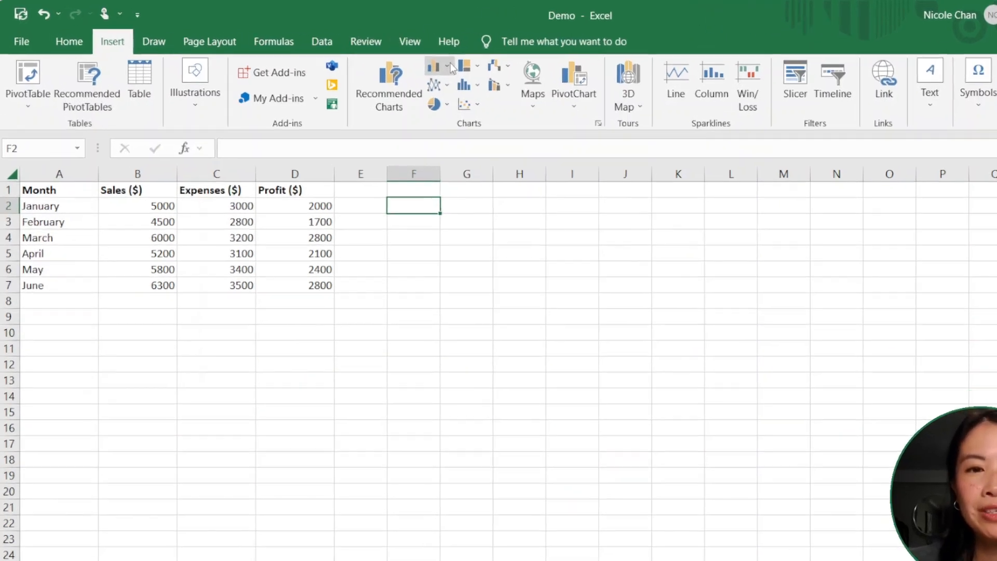
Step: Look through the available chart types, including the column, line and map chart galleries
{"action": "left_click", "coordinate": [384, 57]}
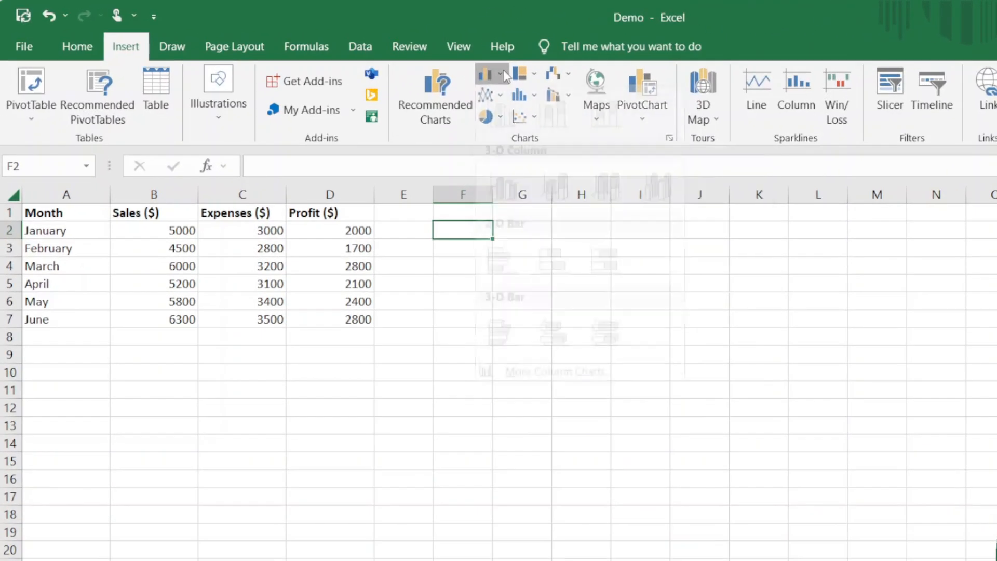
{"action": "left_click", "coordinate": [504, 73]}
{"action": "left_click", "coordinate": [504, 96]}
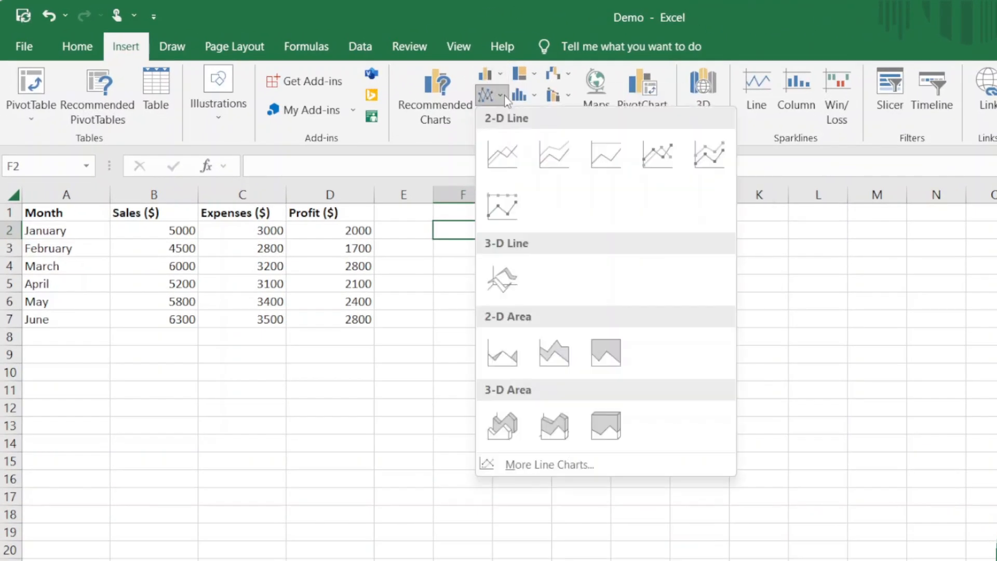
{"action": "left_click", "coordinate": [507, 117]}
{"action": "left_click", "coordinate": [506, 120]}
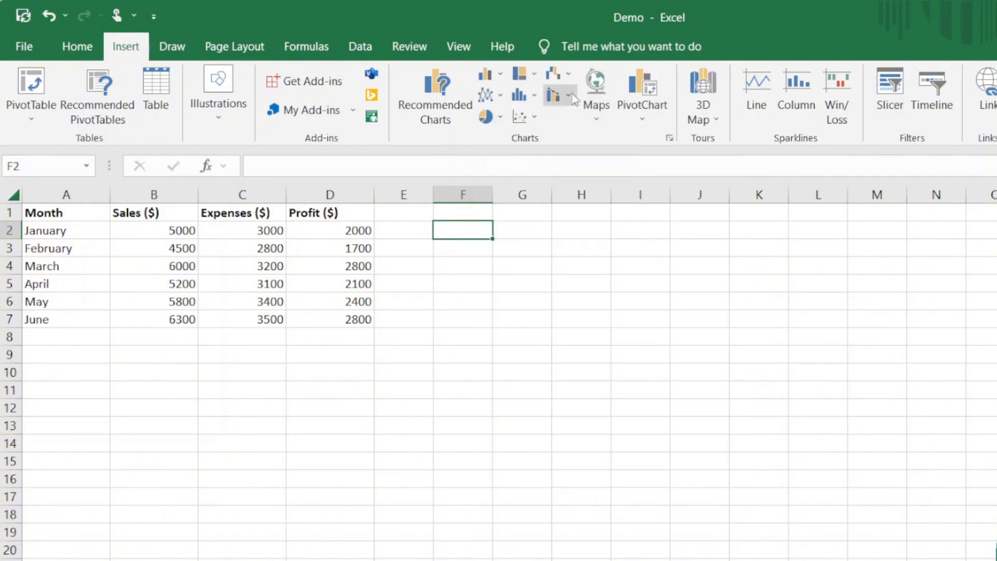
{"action": "left_click", "coordinate": [598, 118]}
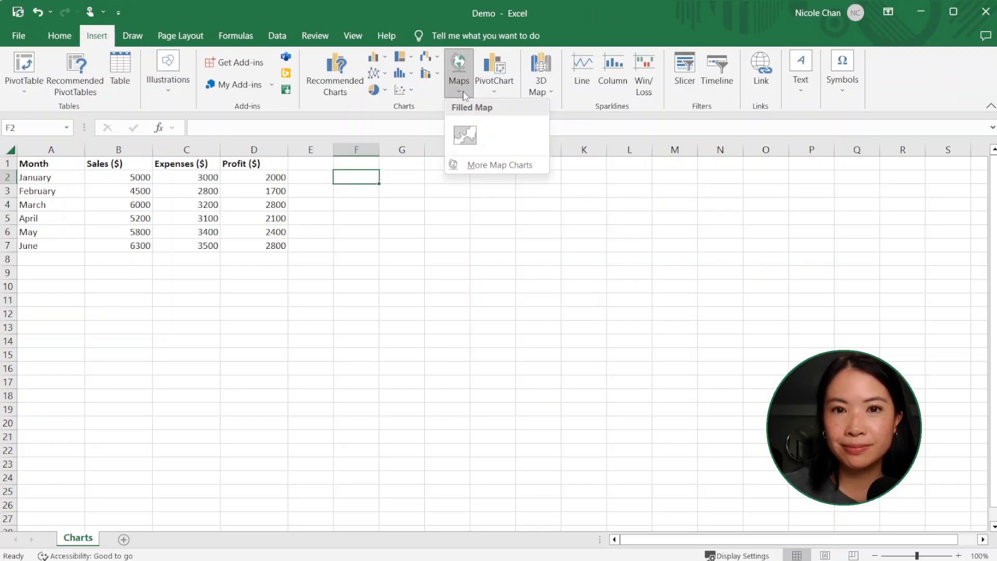
{"action": "left_click", "coordinate": [433, 221]}
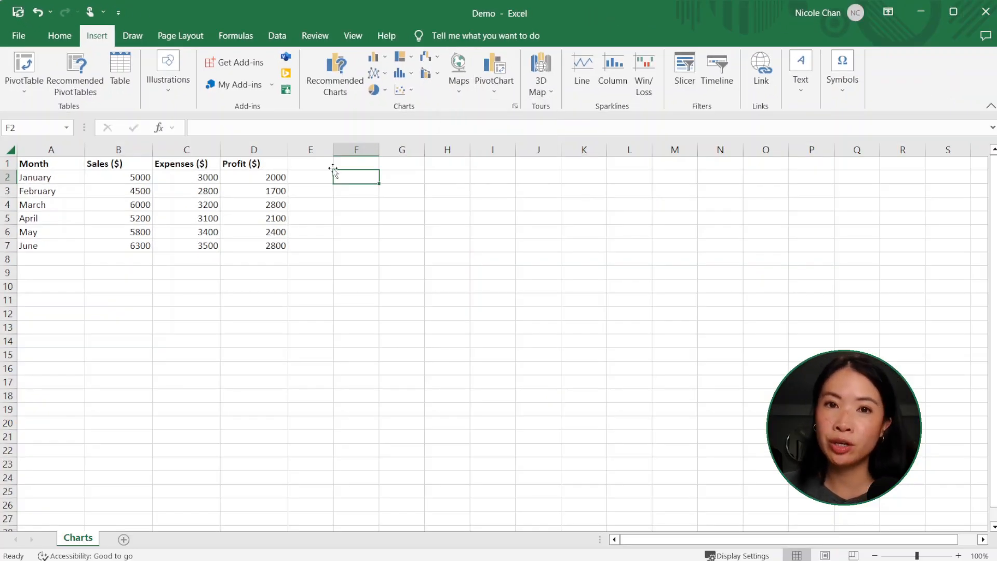
Step: Insert a 2-D clustered column chart from the monthly sales, expenses and profit data
{"action": "left_click", "coordinate": [102, 178]}
{"action": "left_click", "coordinate": [373, 56]}
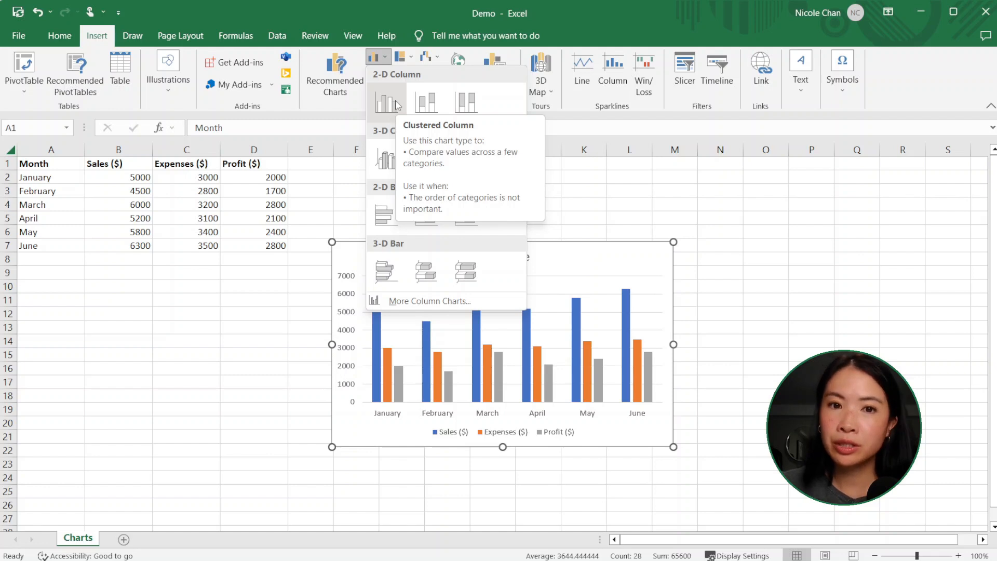
{"action": "left_click", "coordinate": [397, 106]}
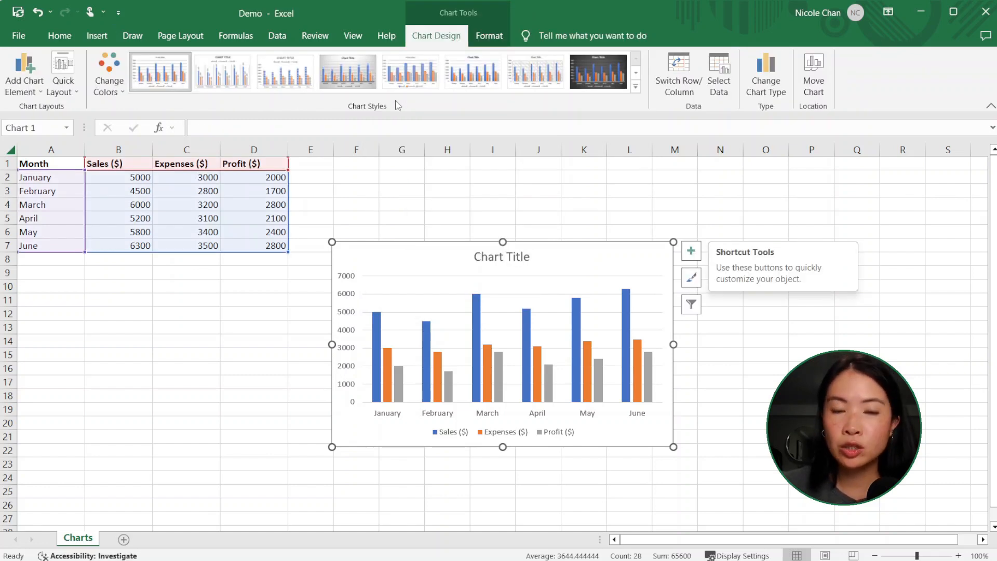
Step: Move the chart up beside the data table and enlarge it to span about columns E to N, down to row 19
{"action": "left_click_drag", "start_coordinate": [429, 245], "coordinate": [415, 156]}
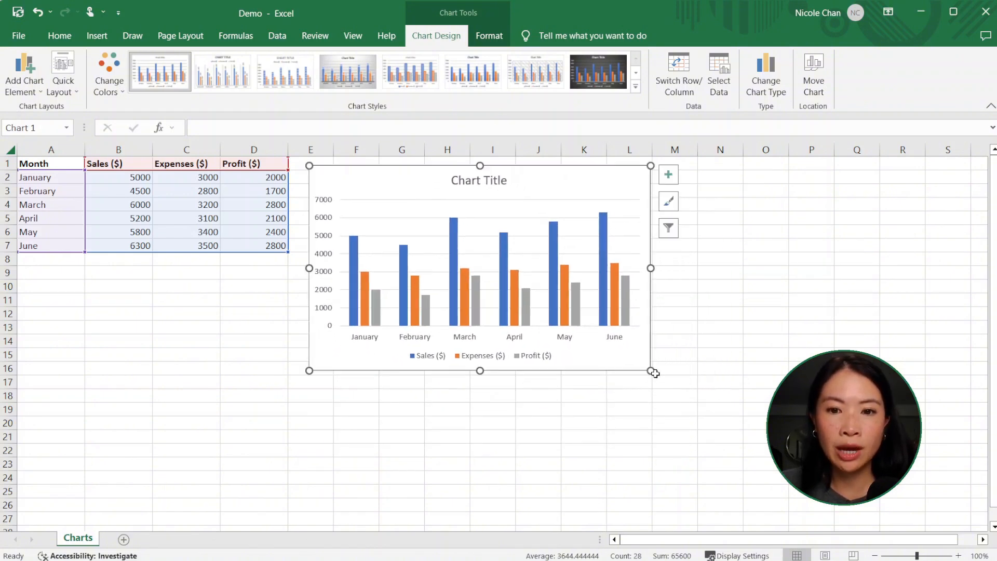
{"action": "left_click_drag", "start_coordinate": [651, 371], "coordinate": [726, 414]}
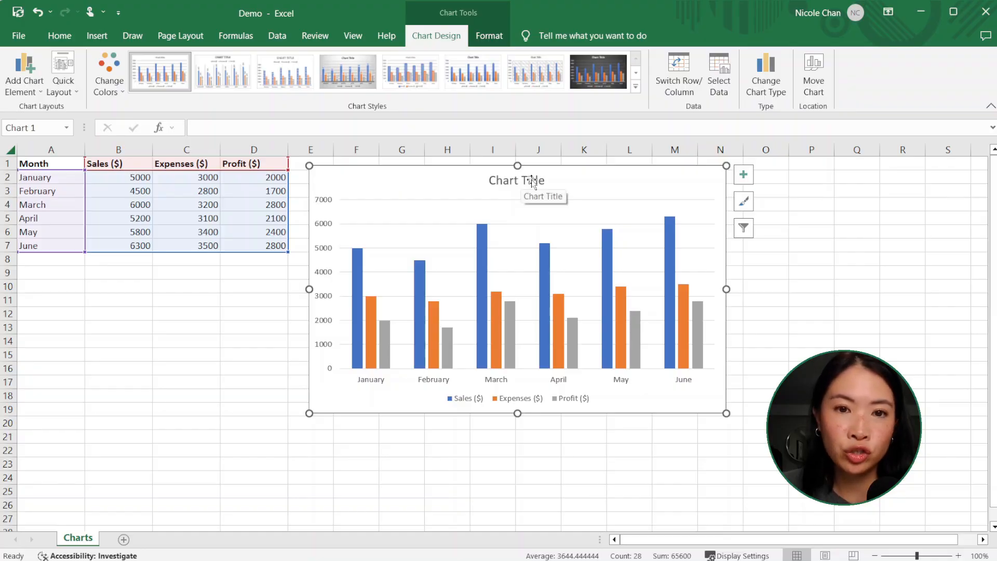
Step: Change the chart title to "Sales by Month"
{"action": "left_click", "coordinate": [533, 181]}
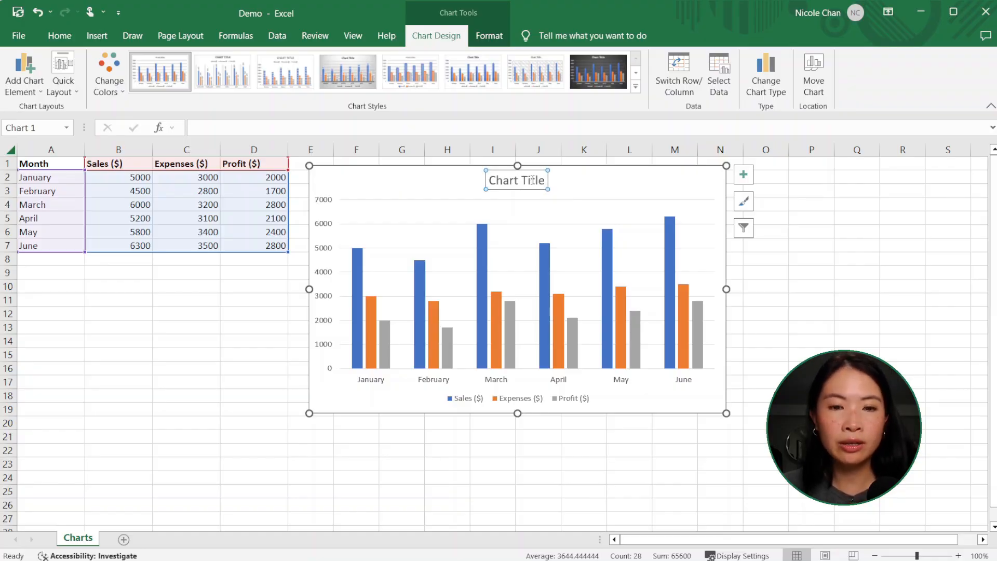
{"action": "left_click", "coordinate": [532, 180]}
{"action": "triple_click", "coordinate": [531, 181]}
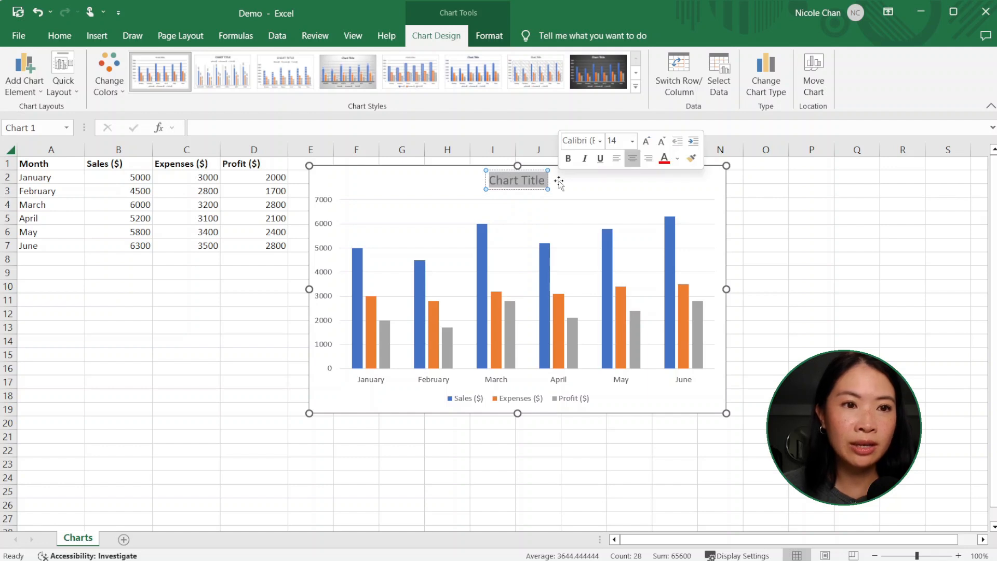
{"action": "type", "text": "Sales by Month"}
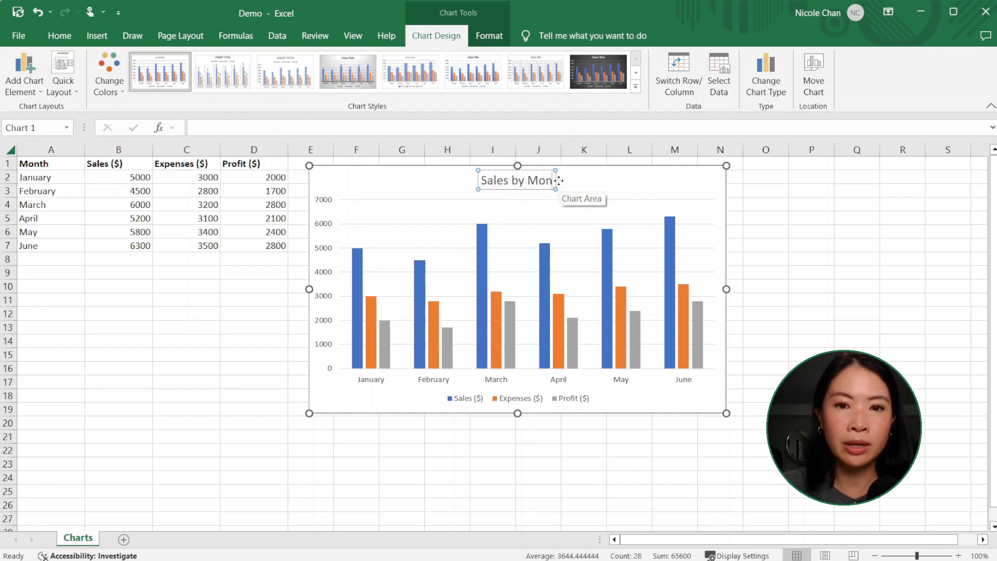
{"action": "left_click", "coordinate": [768, 191]}
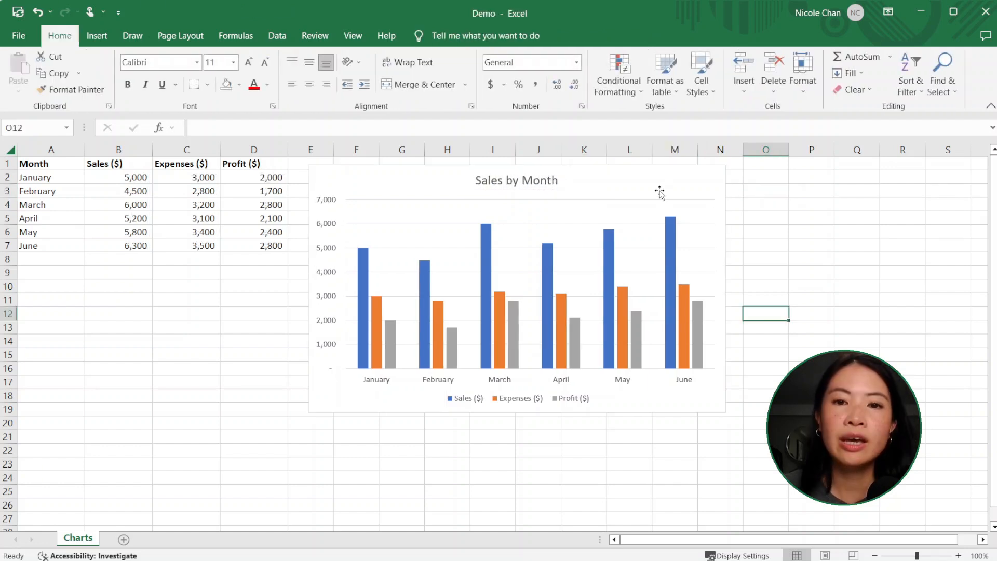
Step: Preview the chart elements that can be added, such as axis titles, data table, error bars and gridlines
{"action": "left_click", "coordinate": [619, 178]}
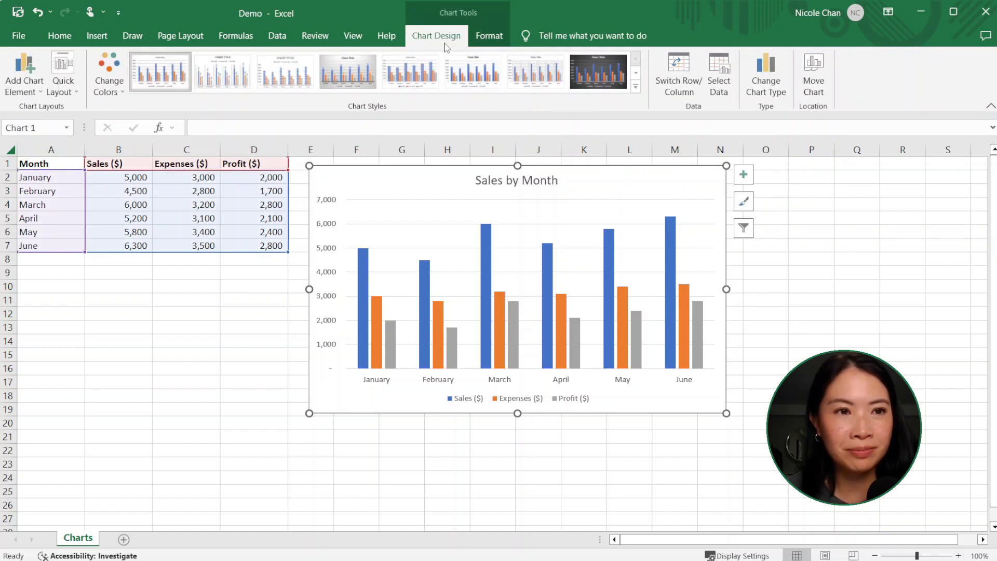
{"action": "left_click", "coordinate": [34, 95]}
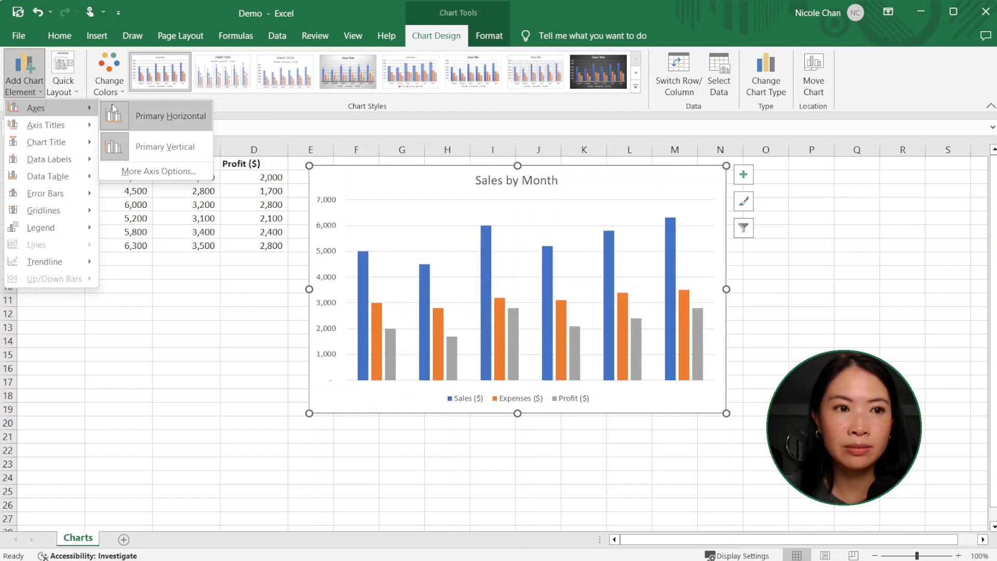
{"action": "mouse_move", "coordinate": [61, 133]}
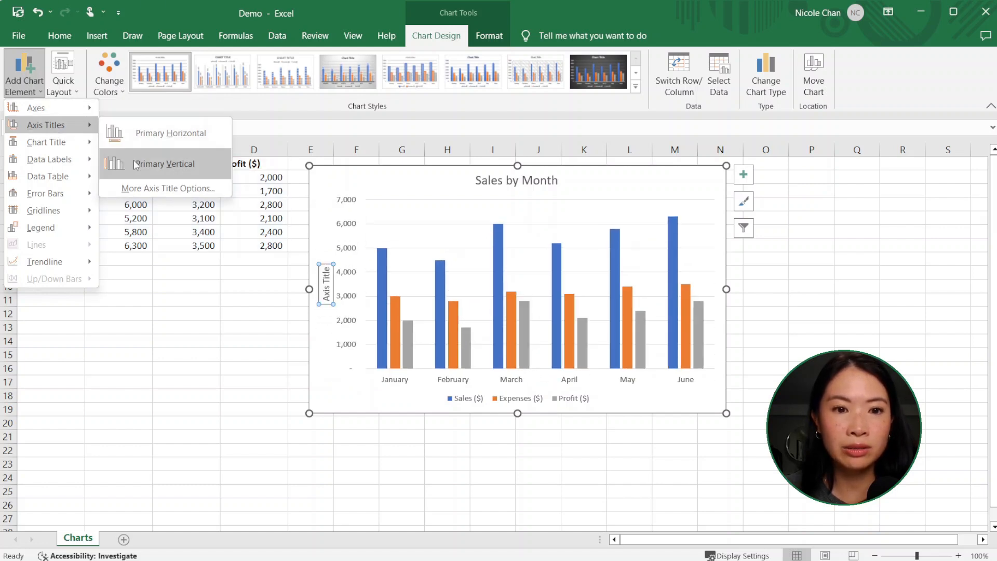
{"action": "mouse_move", "coordinate": [93, 142]}
{"action": "mouse_move", "coordinate": [70, 161]}
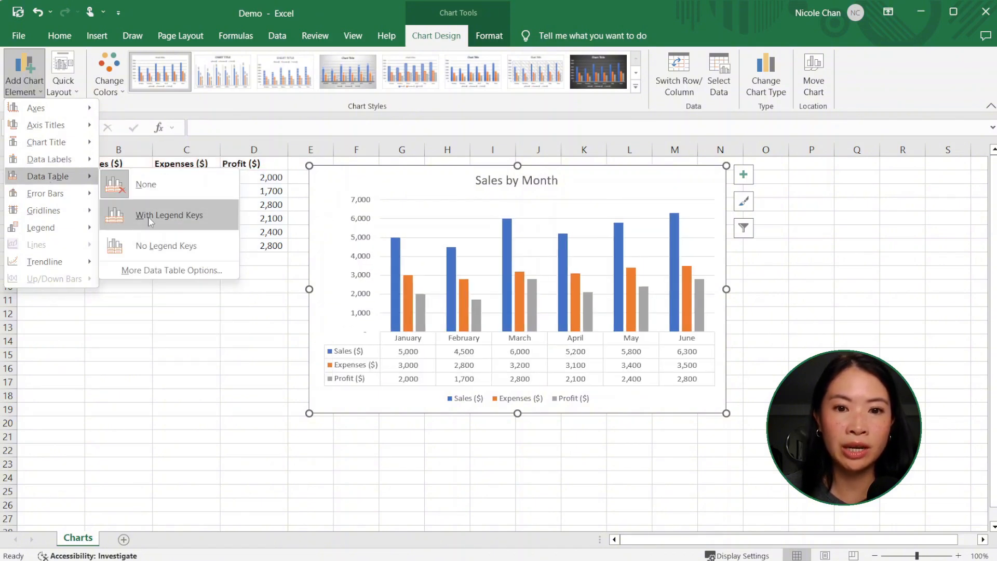
{"action": "mouse_move", "coordinate": [47, 194]}
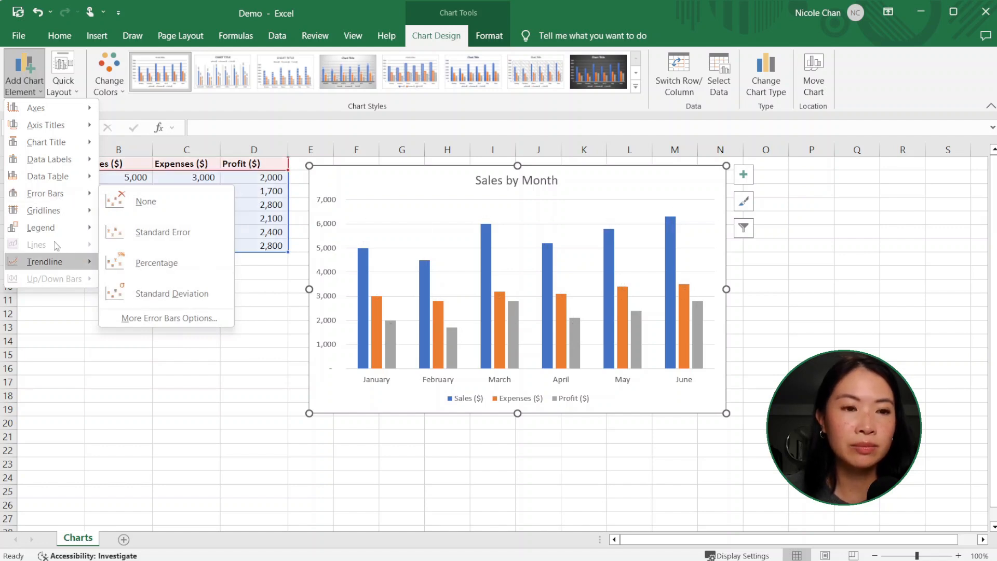
{"action": "mouse_move", "coordinate": [47, 210]}
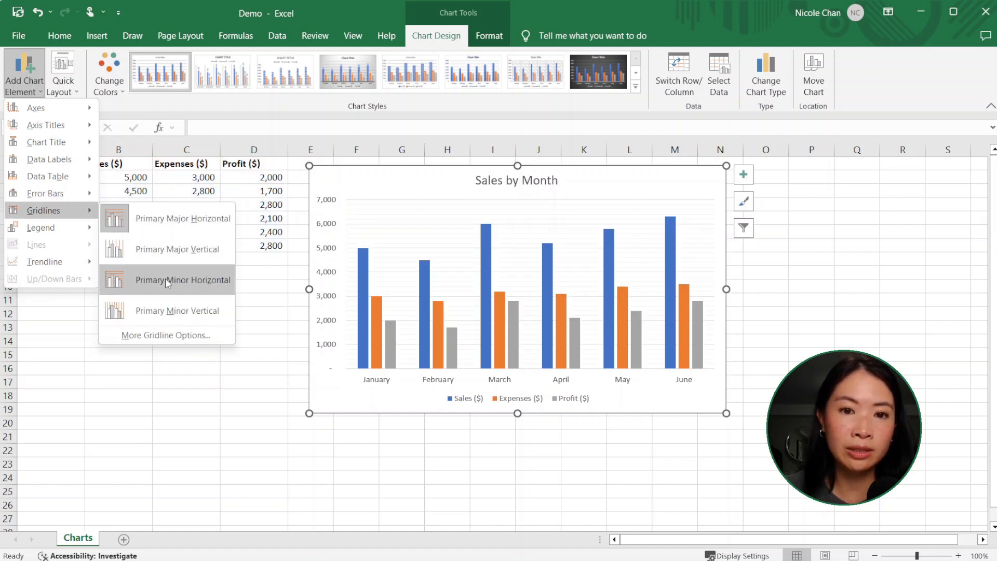
{"action": "mouse_move", "coordinate": [47, 228]}
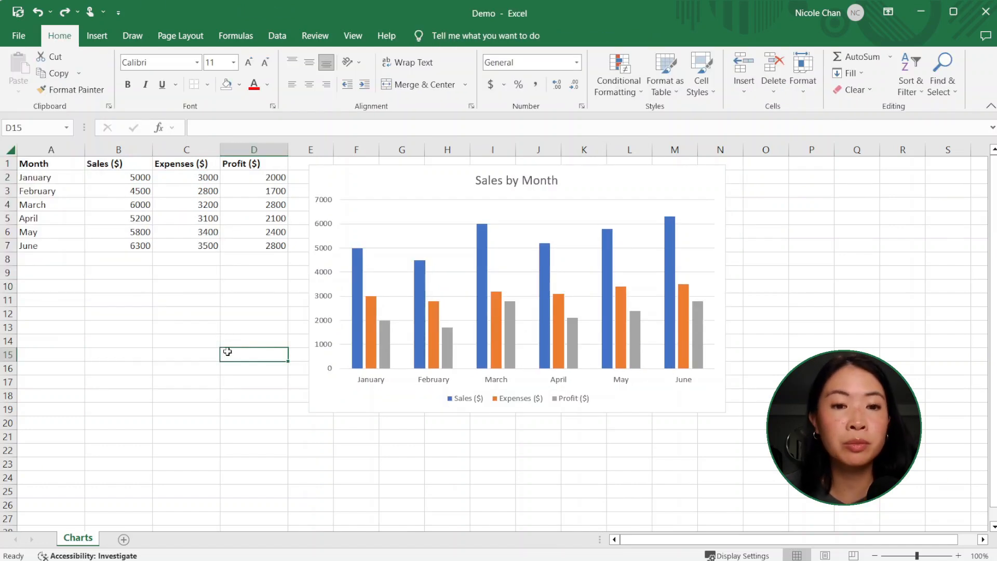
Step: Format the values in B2:D7 with a thousands separator and no decimal places
{"action": "left_click_drag", "start_coordinate": [137, 178], "coordinate": [259, 247]}
{"action": "left_click", "coordinate": [537, 85]}
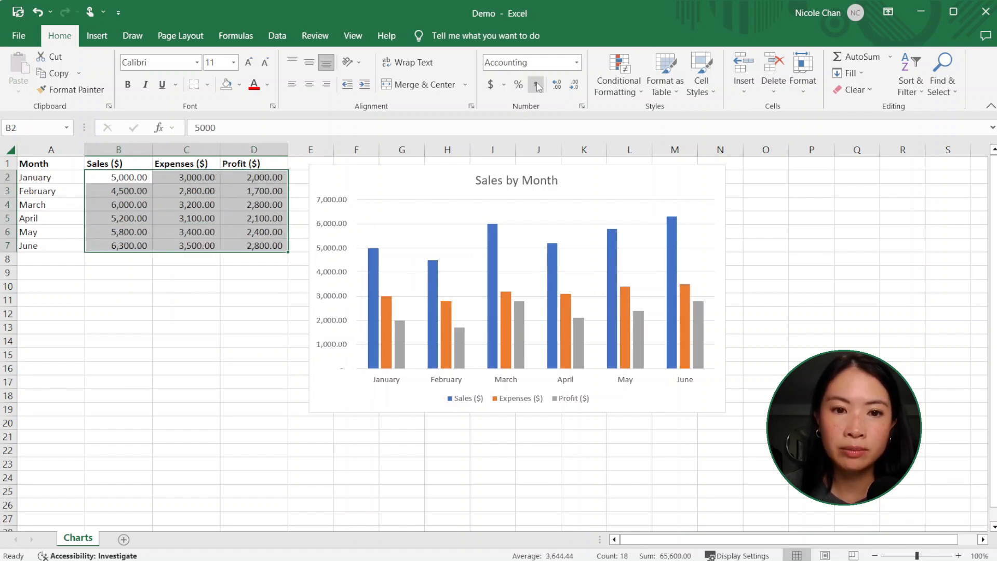
{"action": "left_click", "coordinate": [575, 86]}
{"action": "left_click", "coordinate": [575, 86]}
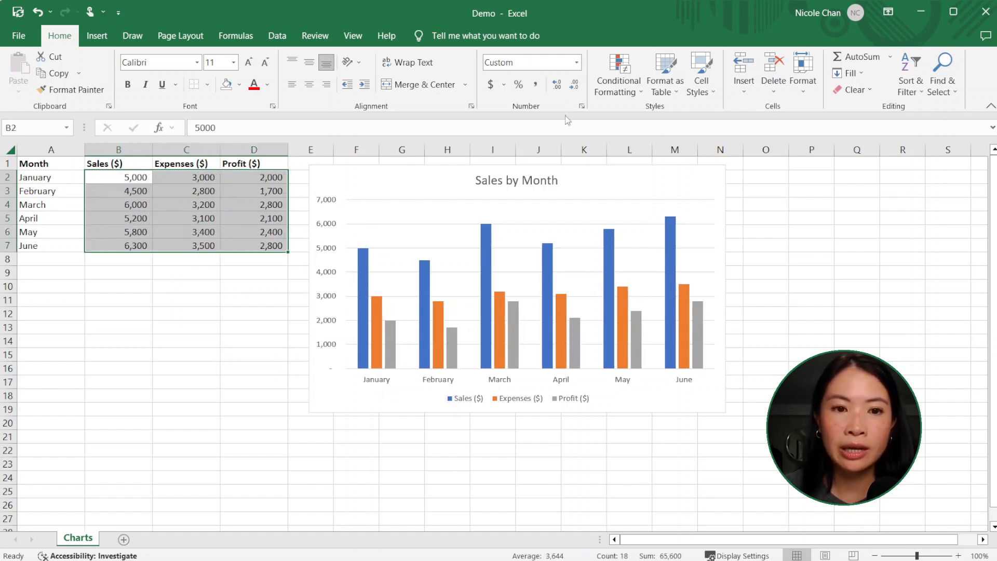
Step: Preview the colorful and monochromatic palettes on the chart without applying one
{"action": "left_click", "coordinate": [436, 184]}
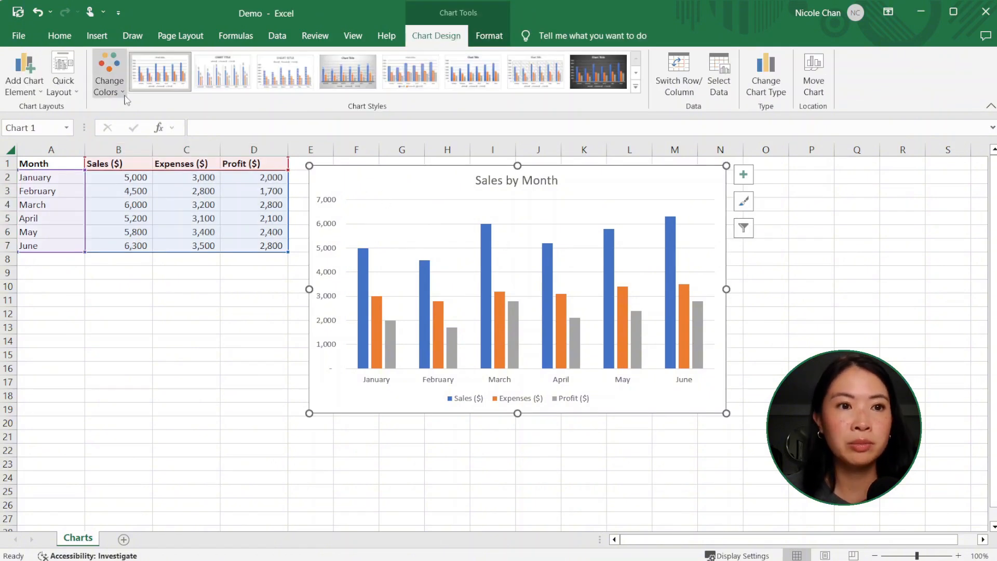
{"action": "left_click", "coordinate": [124, 96]}
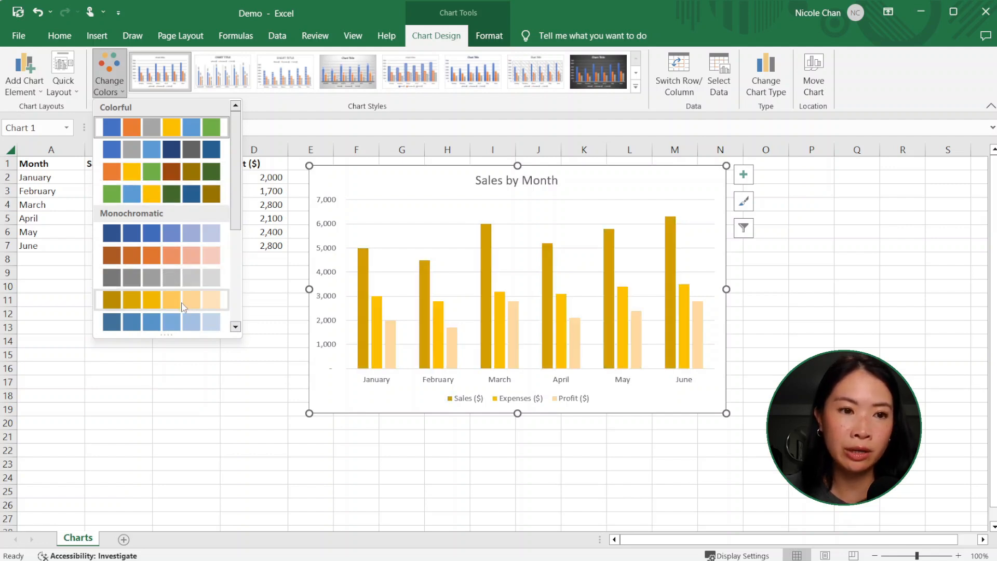
{"action": "left_click", "coordinate": [248, 415]}
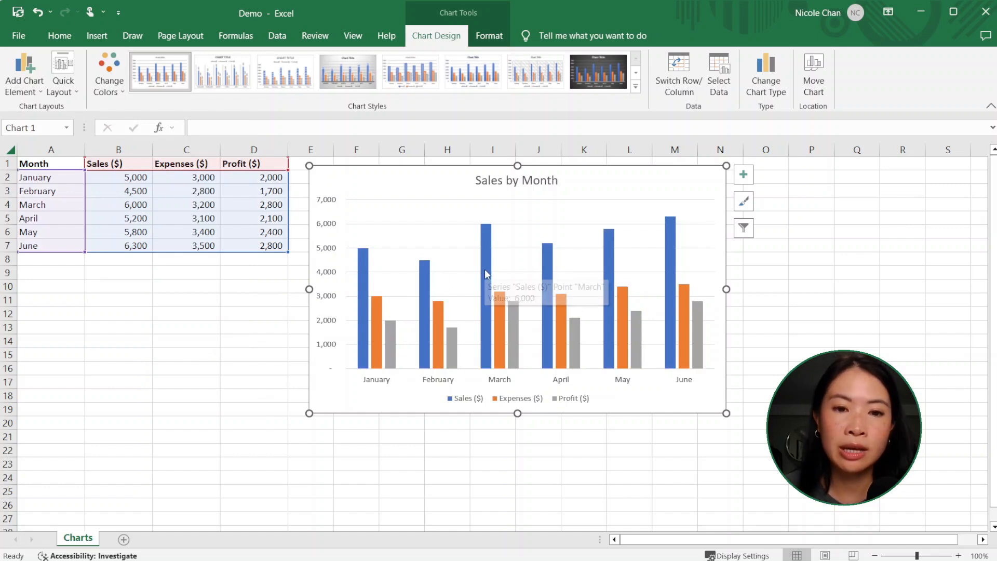
Step: Fill the Profit ($) columns of the chart with the standard light green color
{"action": "left_click", "coordinate": [392, 344]}
{"action": "right_click", "coordinate": [393, 340]}
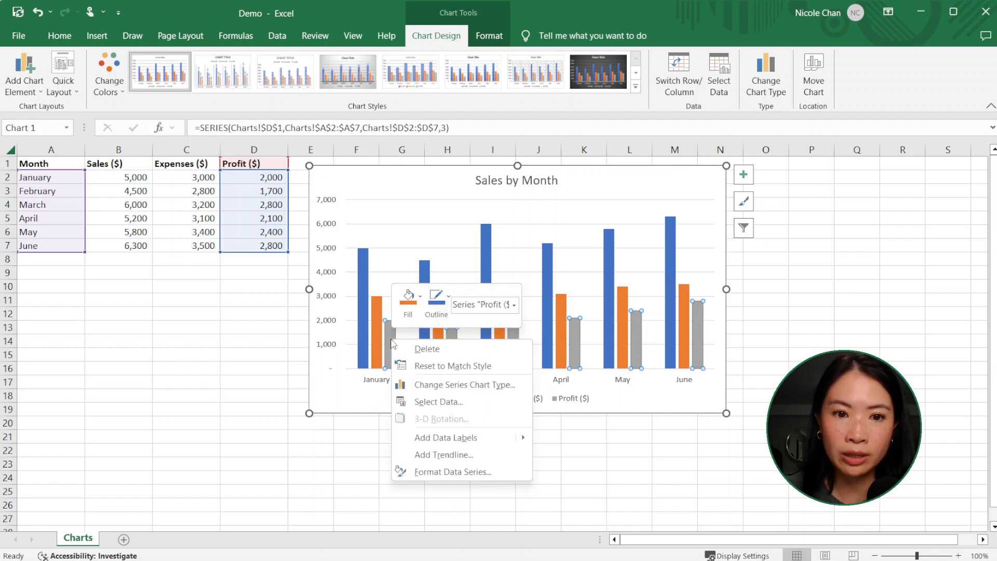
{"action": "left_click", "coordinate": [419, 297]}
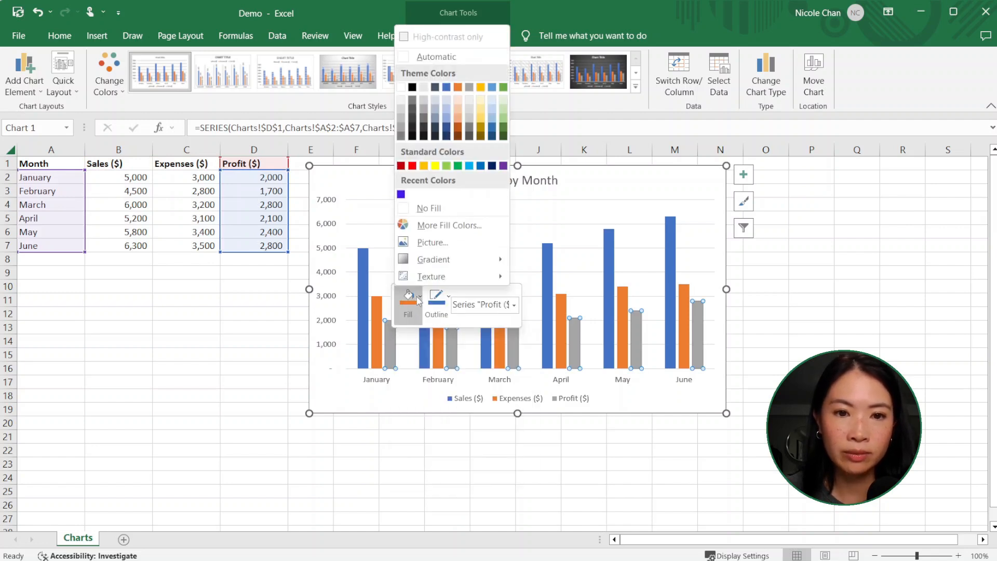
{"action": "left_click", "coordinate": [448, 162]}
{"action": "left_click", "coordinate": [449, 296]}
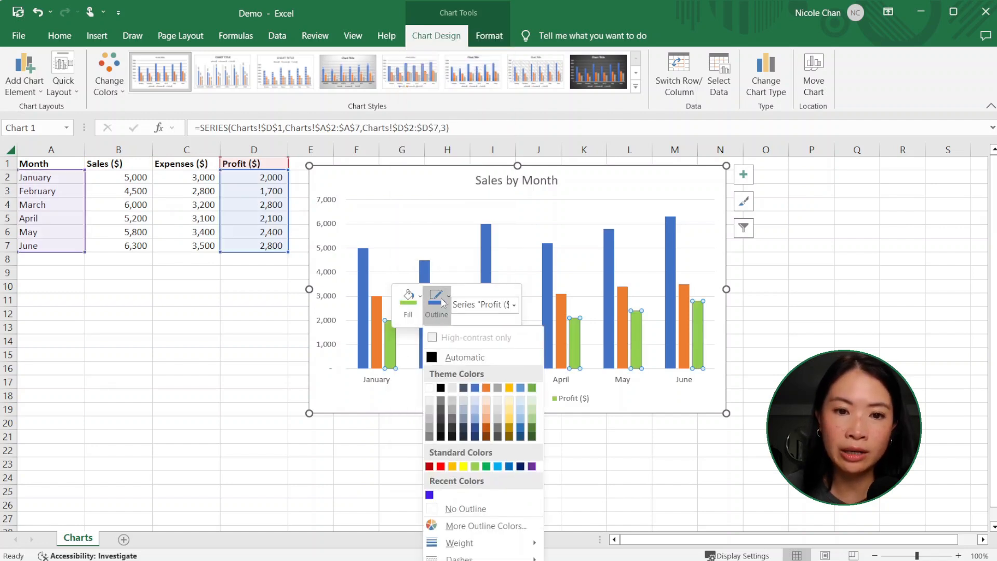
{"action": "left_click", "coordinate": [786, 324]}
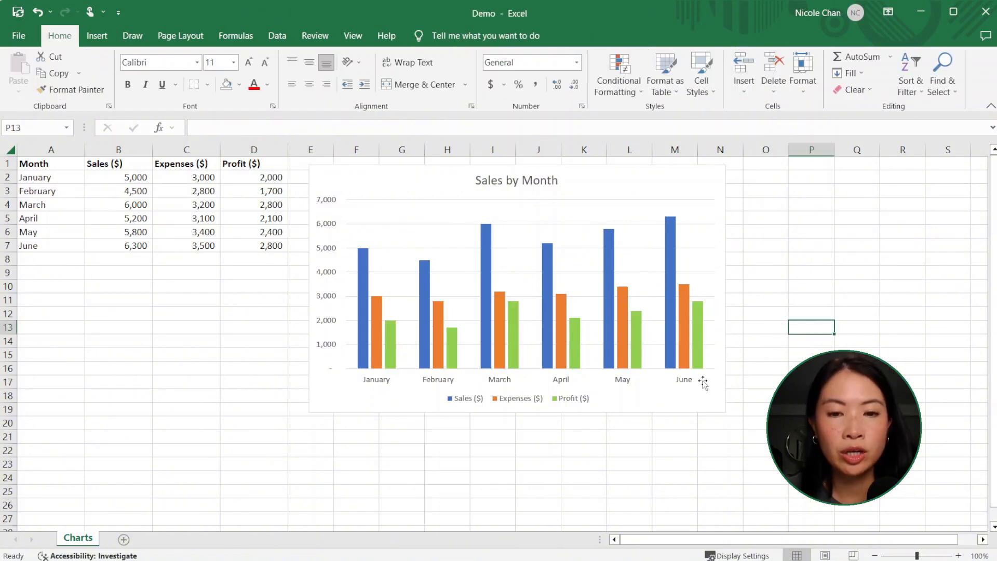
Step: Set the font size of the chart legend to 11
{"action": "left_click", "coordinate": [585, 406]}
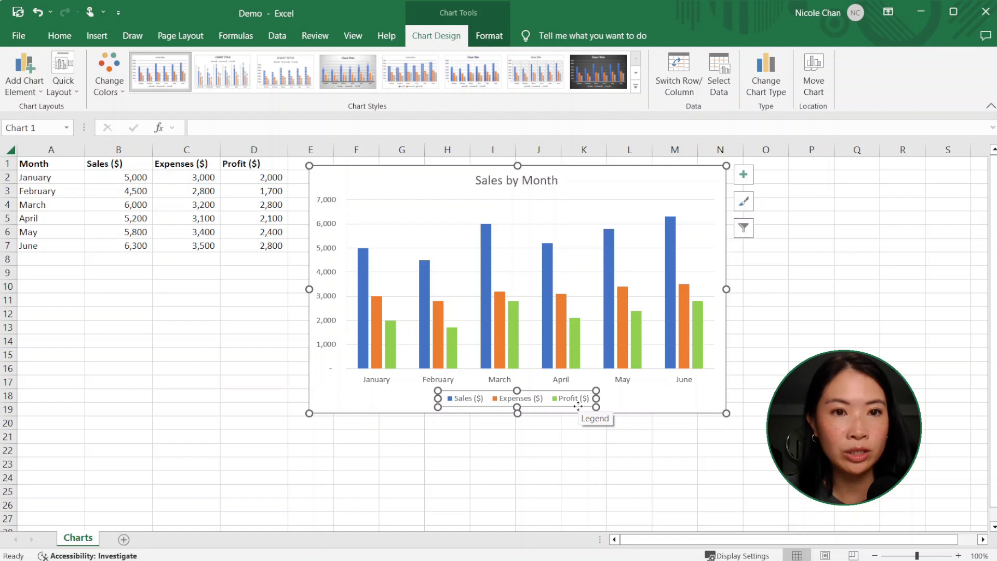
{"action": "left_click", "coordinate": [59, 36]}
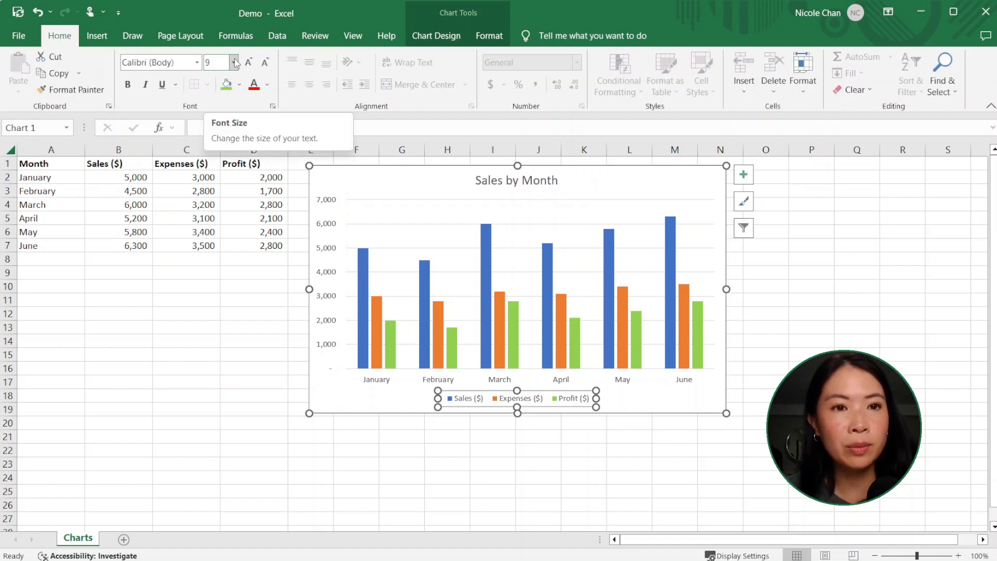
{"action": "left_click", "coordinate": [235, 63]}
{"action": "left_click", "coordinate": [215, 163]}
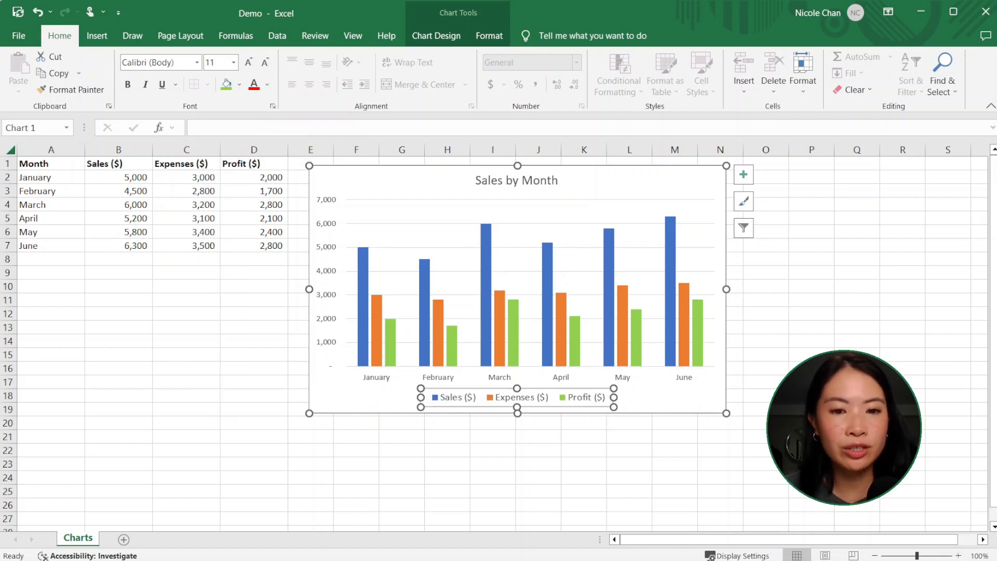
Step: Set the legend text to the automatic font color and make it bold and italic
{"action": "left_click", "coordinate": [267, 85]}
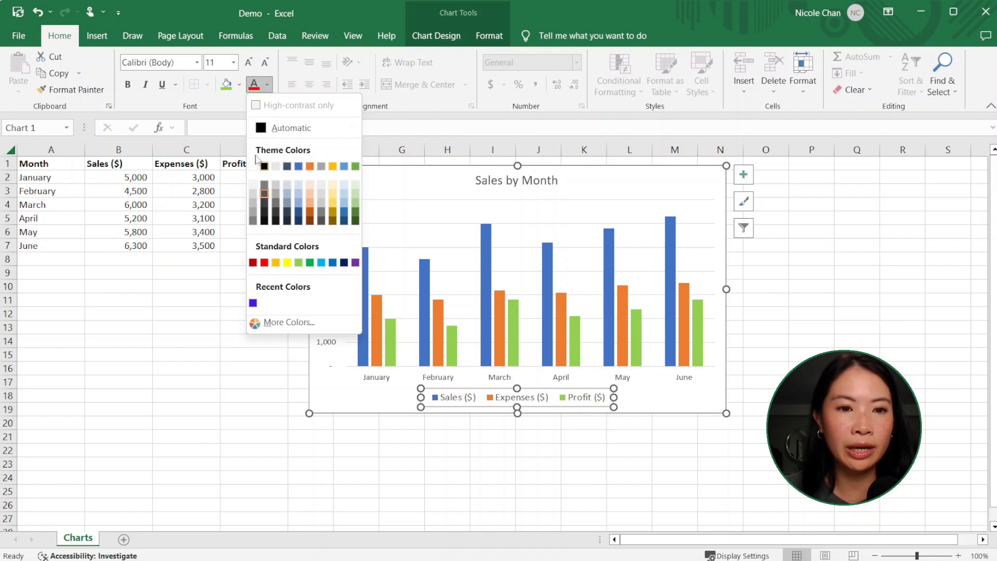
{"action": "left_click", "coordinate": [281, 129]}
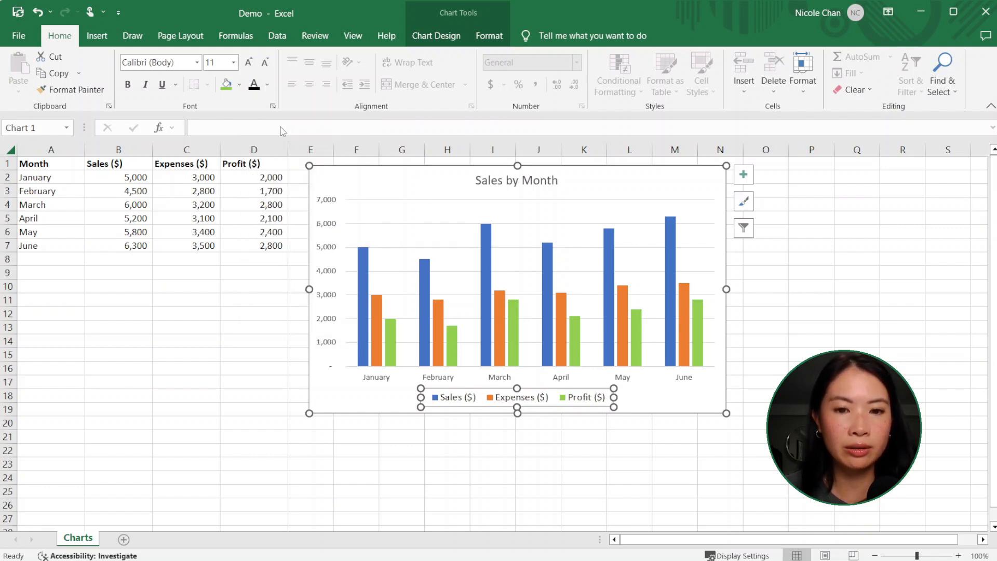
{"action": "left_click", "coordinate": [127, 84]}
{"action": "left_click", "coordinate": [145, 85]}
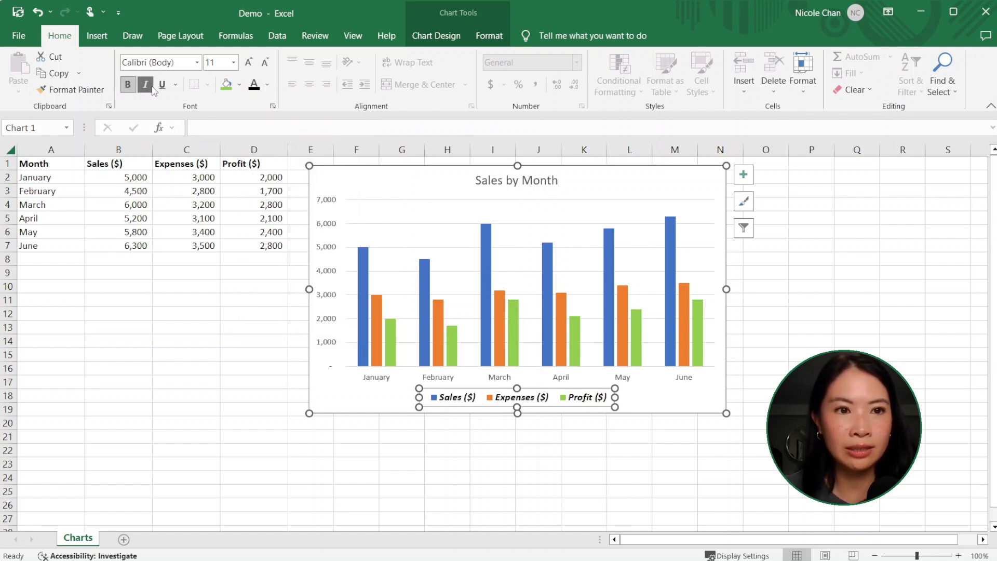
Step: Return the legend text to regular style and move the legend left along the chart's lower edge to start beneath the January columns
{"action": "left_click", "coordinate": [163, 86]}
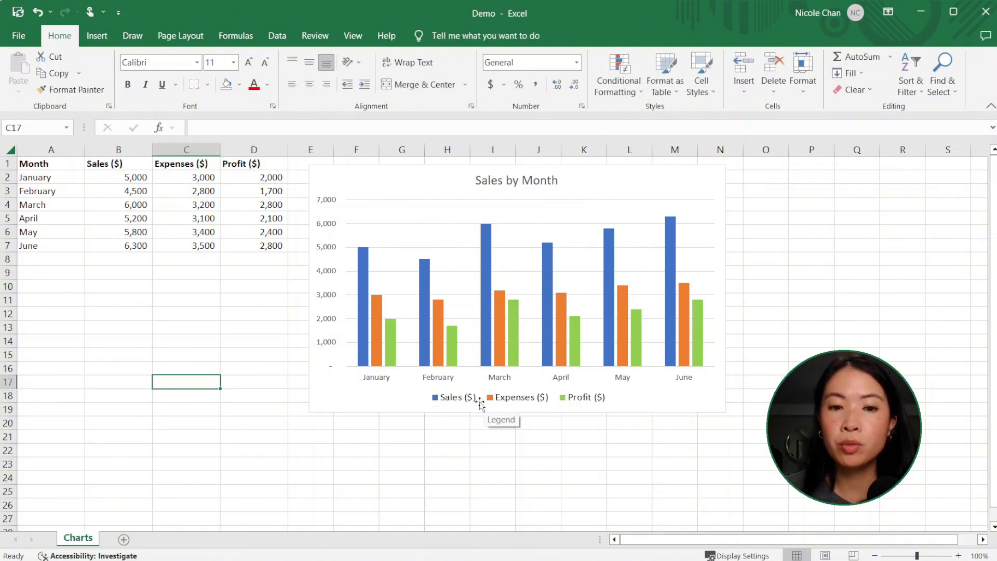
{"action": "left_click", "coordinate": [465, 398]}
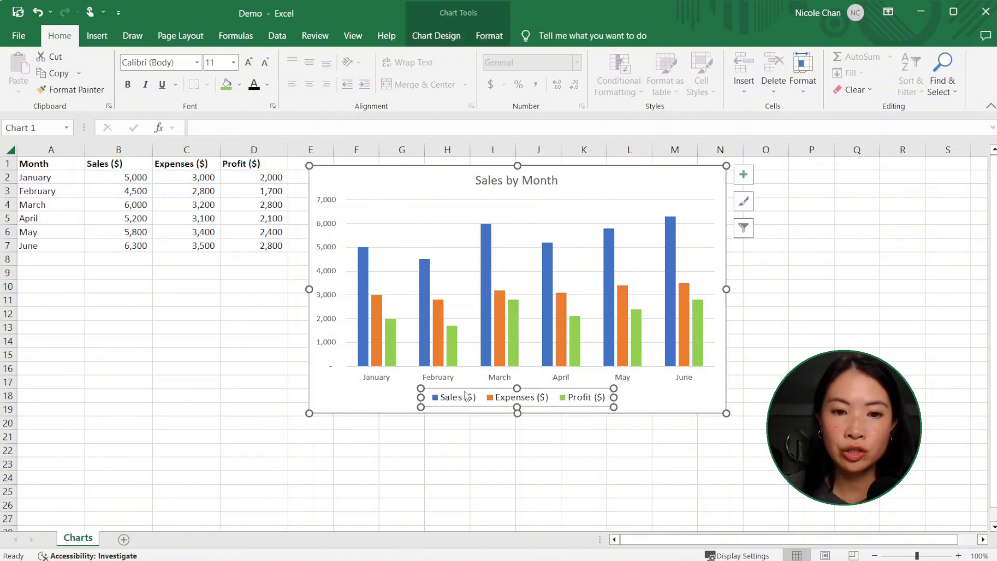
{"action": "mouse_move", "coordinate": [463, 390]}
{"action": "left_mouse_down"}
{"action": "mouse_move", "coordinate": [566, 390]}
{"action": "mouse_move", "coordinate": [395, 389]}
{"action": "left_mouse_up"}
{"action": "left_click", "coordinate": [765, 286]}
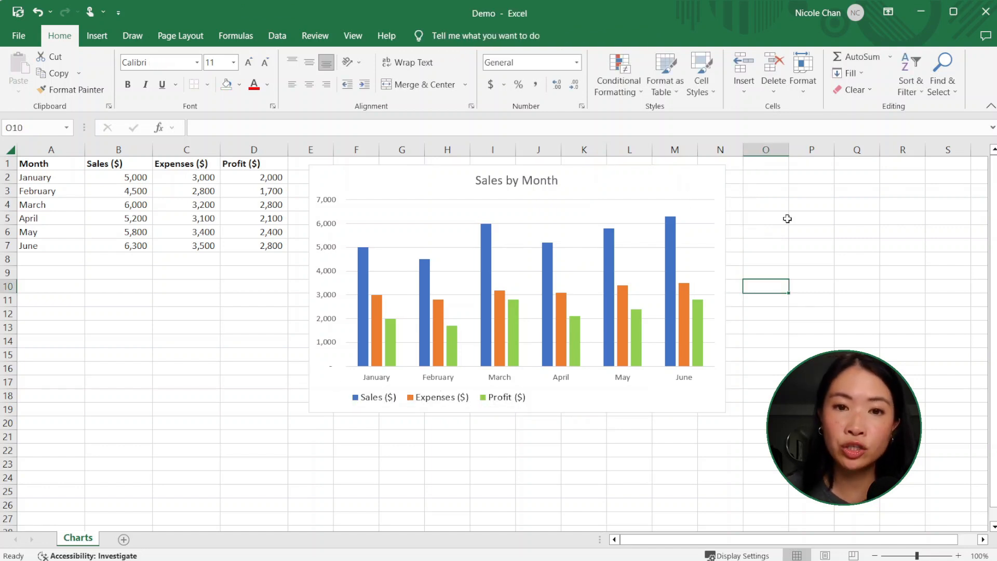
Step: Change the Sales by Month chart to the Stacked Line with Markers type with months on the horizontal axis
{"action": "left_click", "coordinate": [601, 181]}
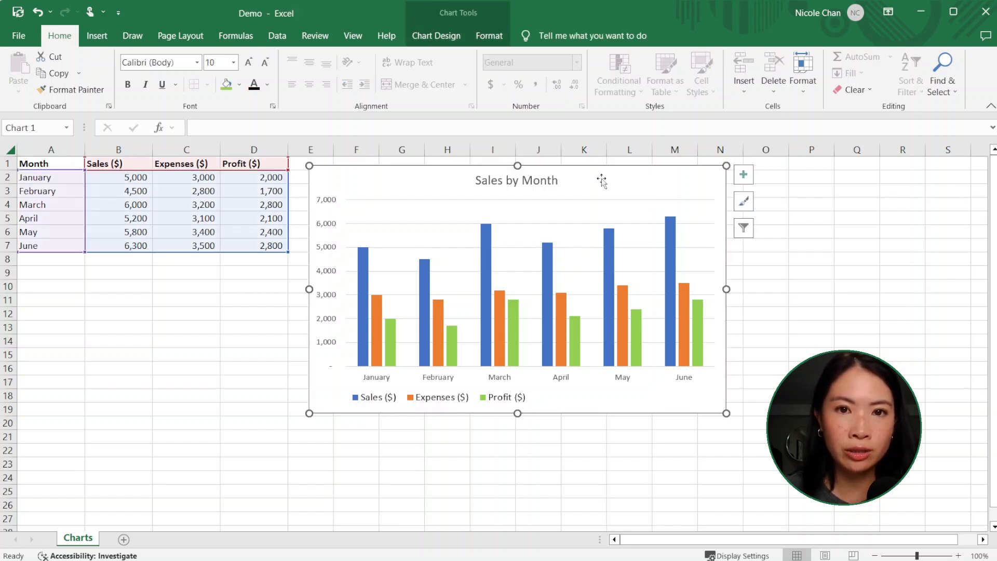
{"action": "left_click", "coordinate": [435, 37]}
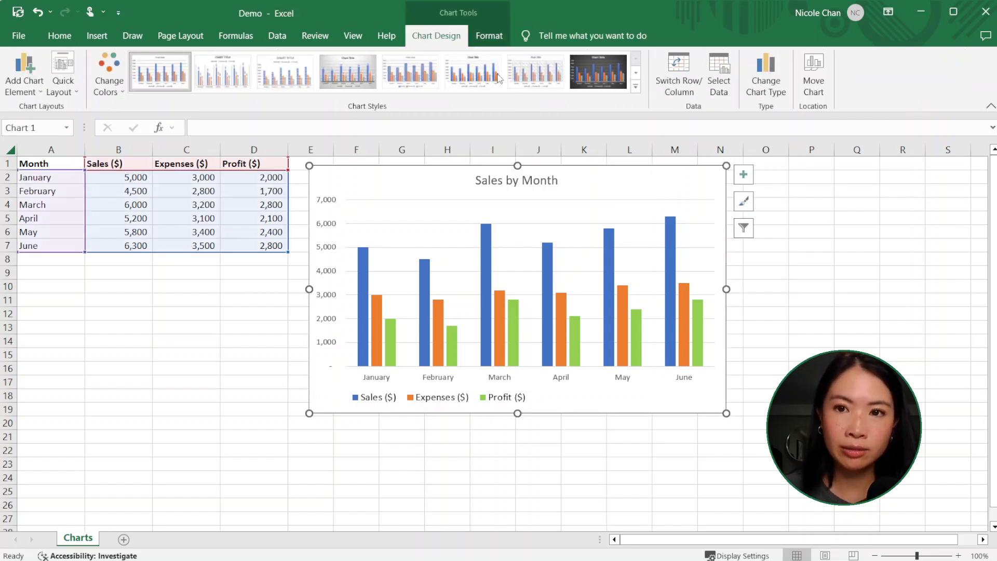
{"action": "left_click", "coordinate": [773, 93]}
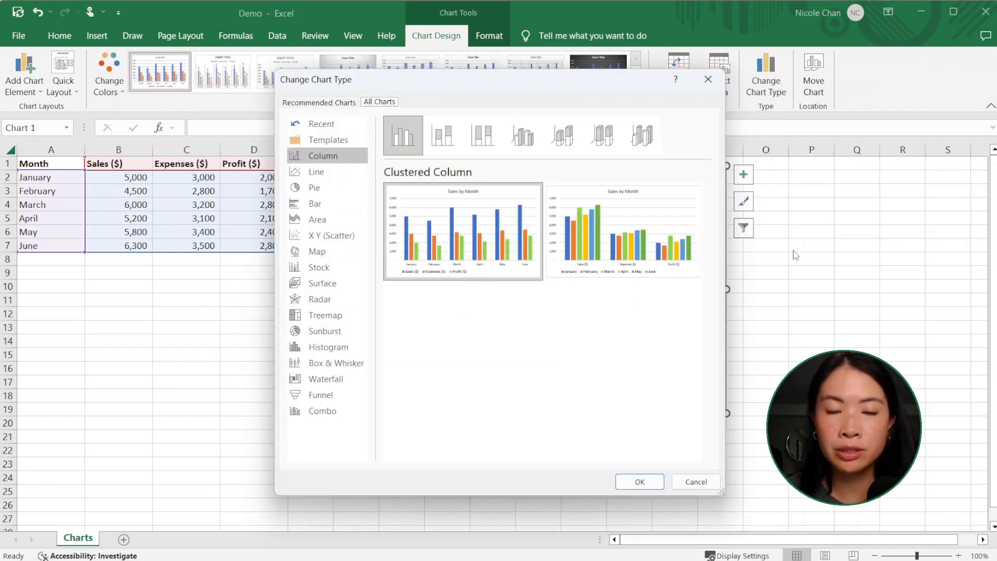
{"action": "left_click", "coordinate": [316, 171]}
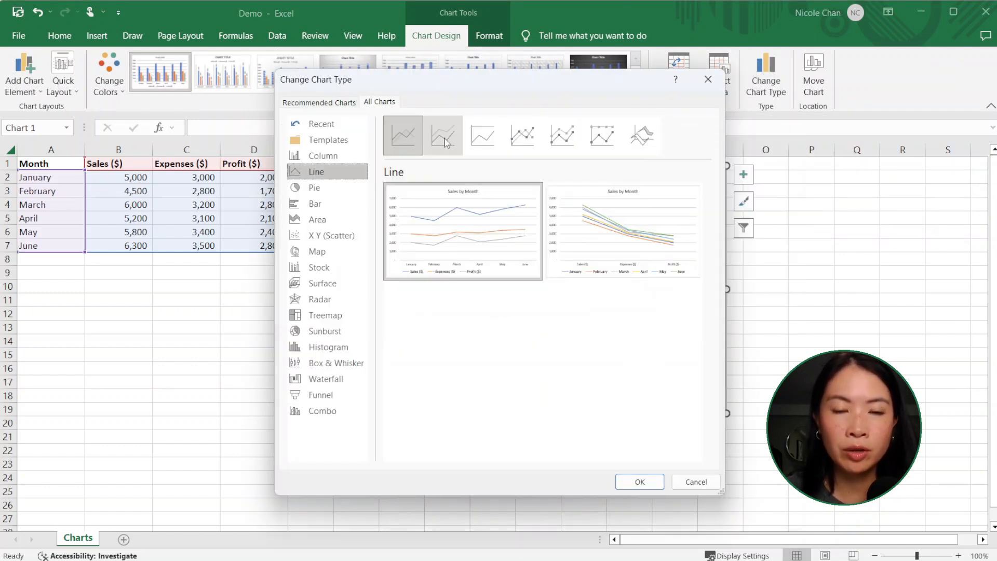
{"action": "left_click", "coordinate": [446, 143]}
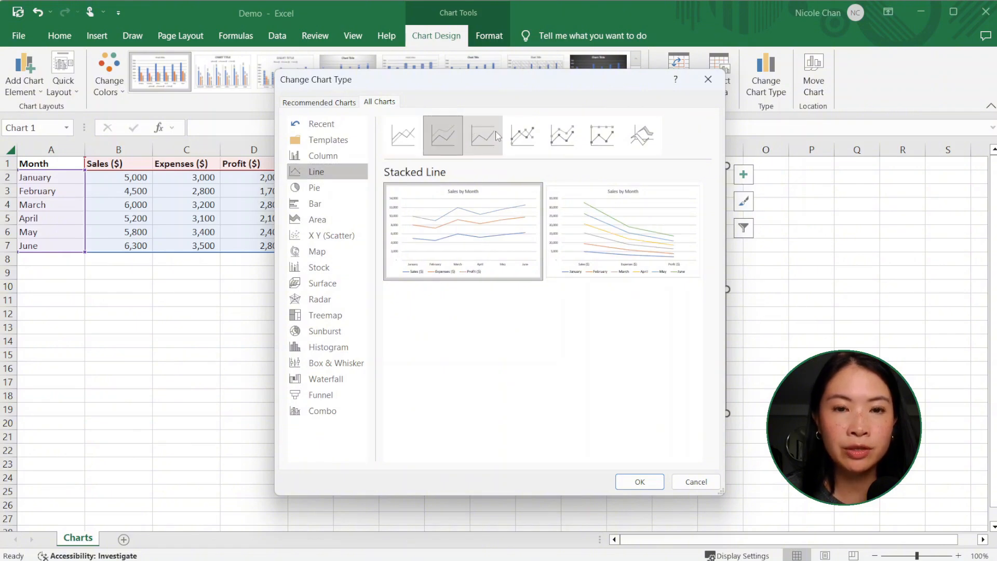
{"action": "left_click", "coordinate": [558, 134]}
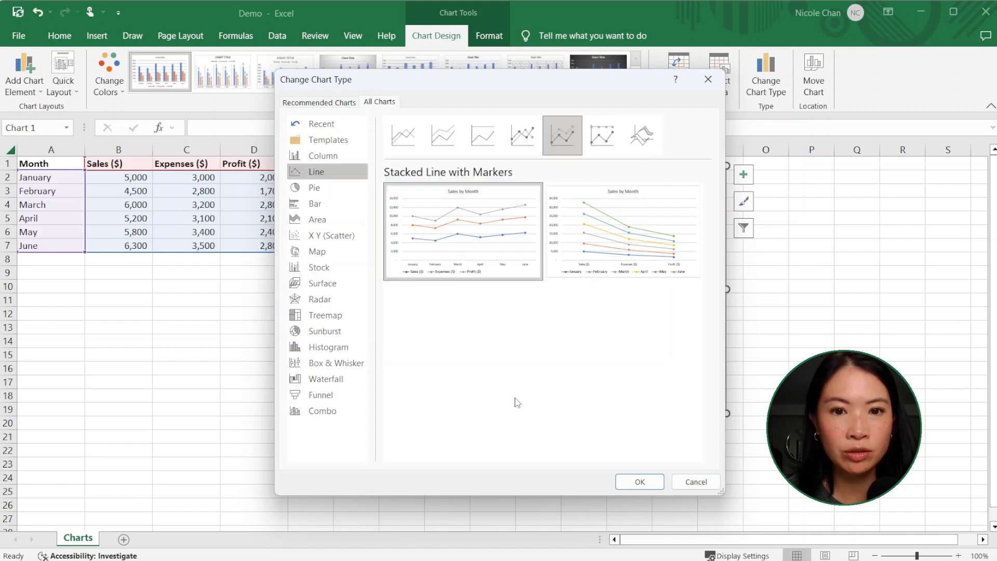
{"action": "left_click", "coordinate": [640, 482]}
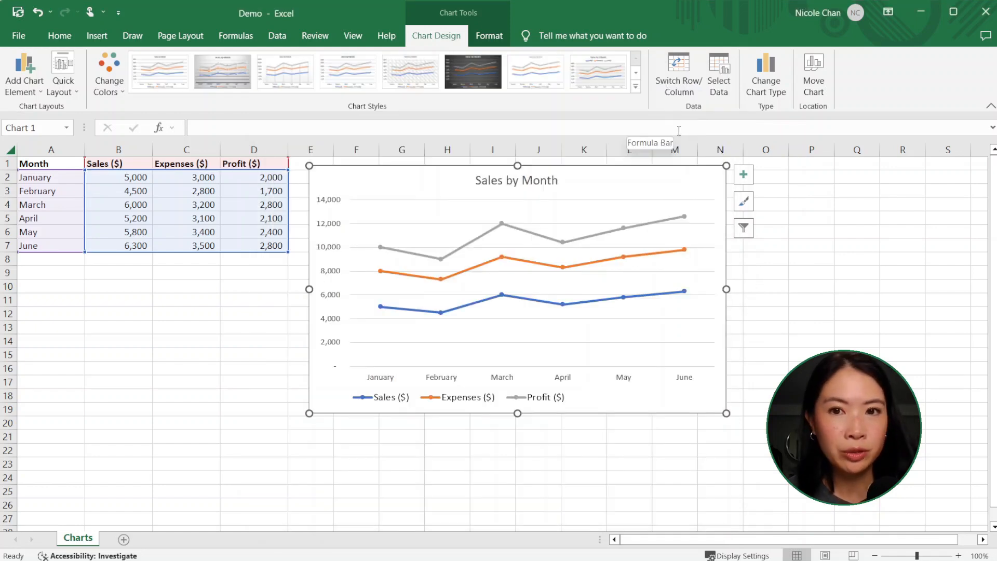
Step: Swap the line chart's rows and columns, switch them back, and deselect the chart
{"action": "left_click", "coordinate": [685, 94]}
{"action": "left_click", "coordinate": [685, 89]}
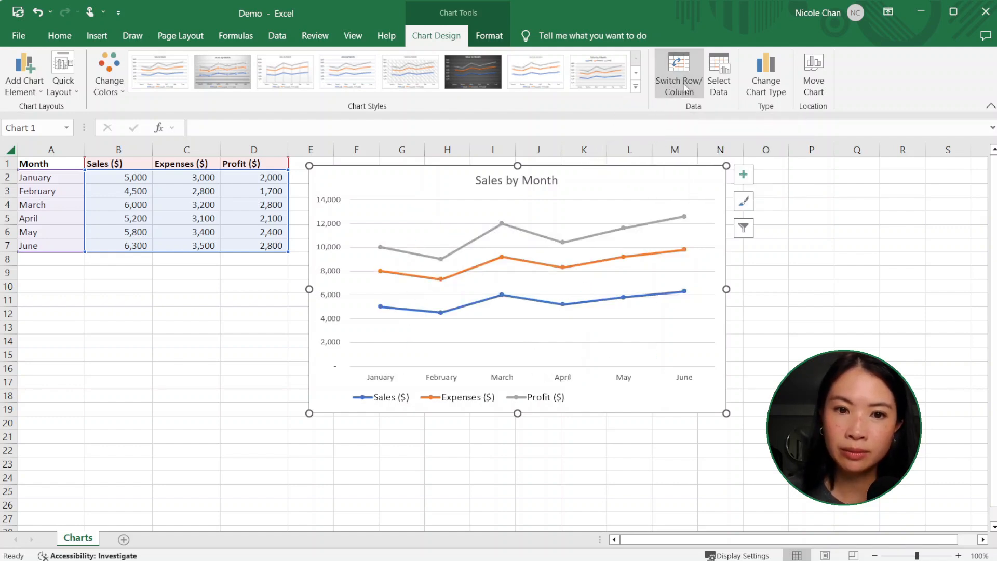
{"action": "left_click", "coordinate": [766, 286]}
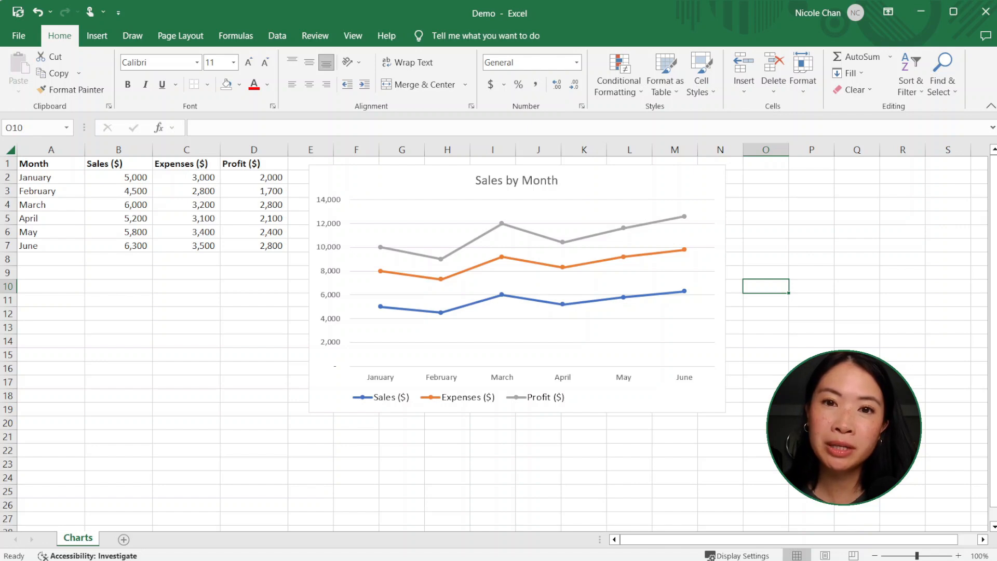